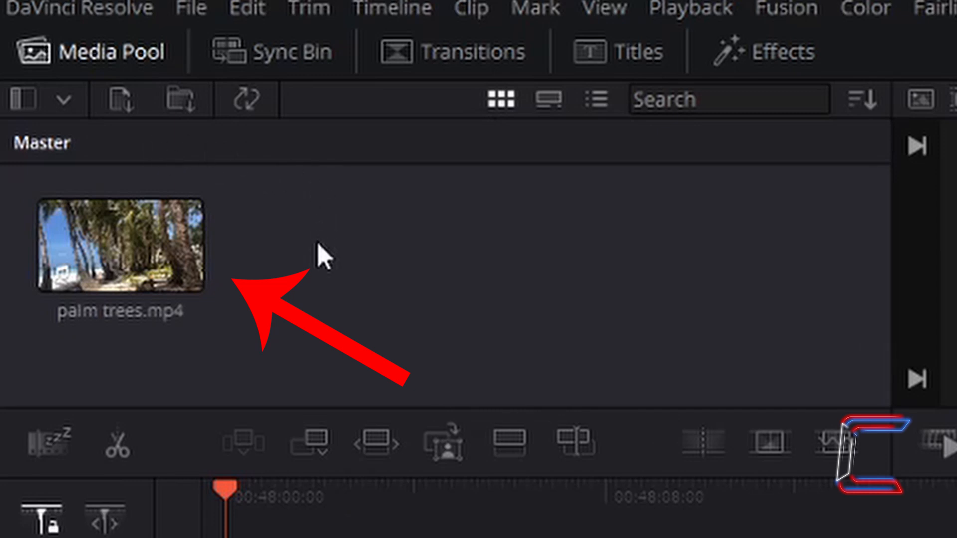
Step: Append palm trees.mp4 from the Media Pool, creating Timeline 1 with the clip
left_click(194, 219)
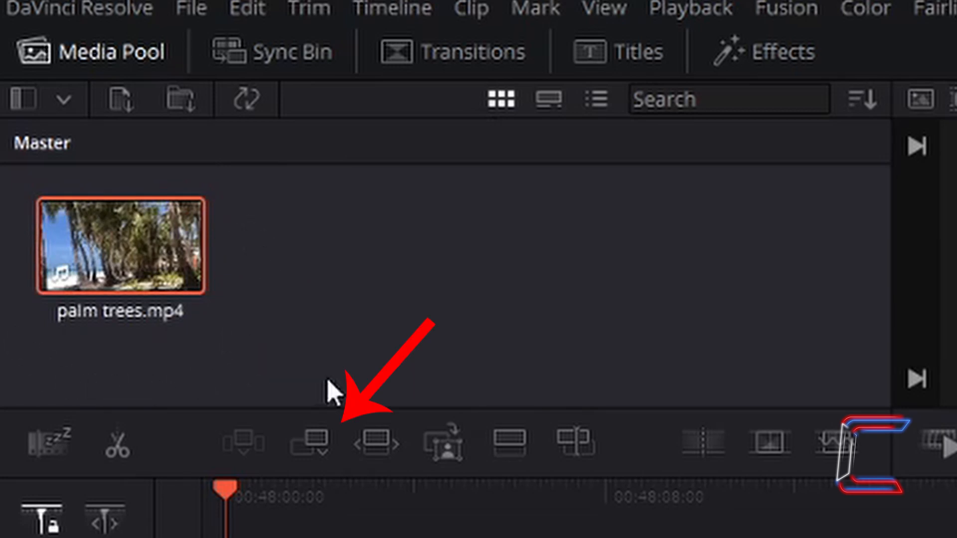
left_click(332, 451)
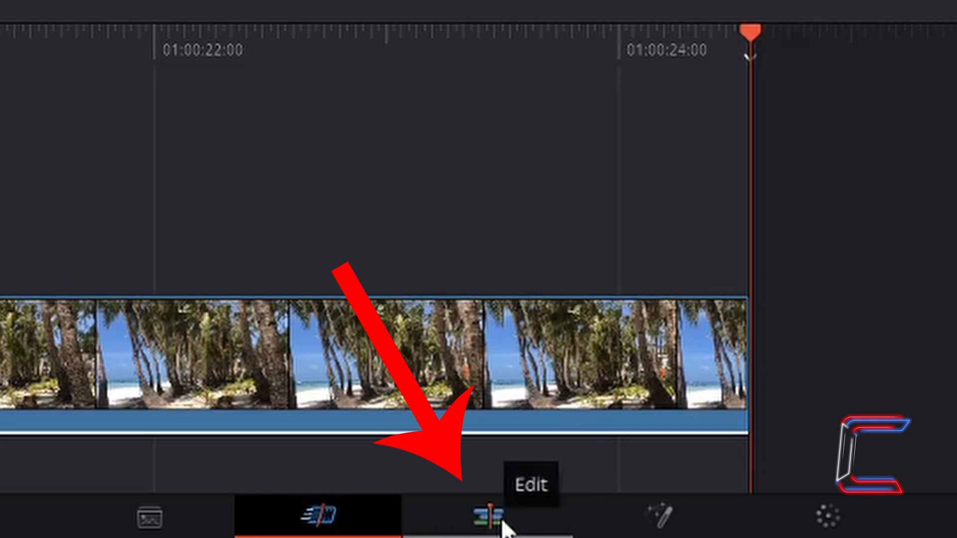
Step: Drag a Solid Color generator from Toolbox > Generators to the start of track V2
left_click(505, 528)
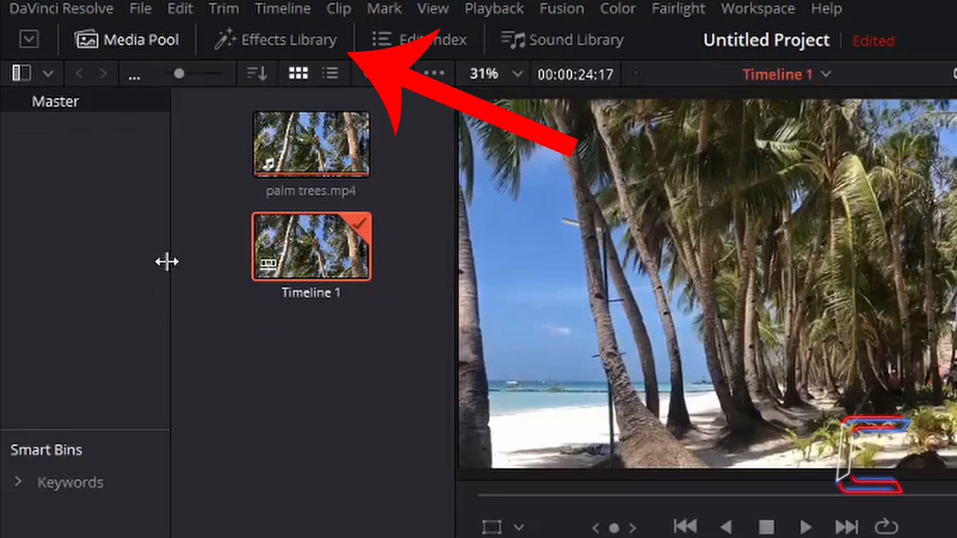
left_click(316, 40)
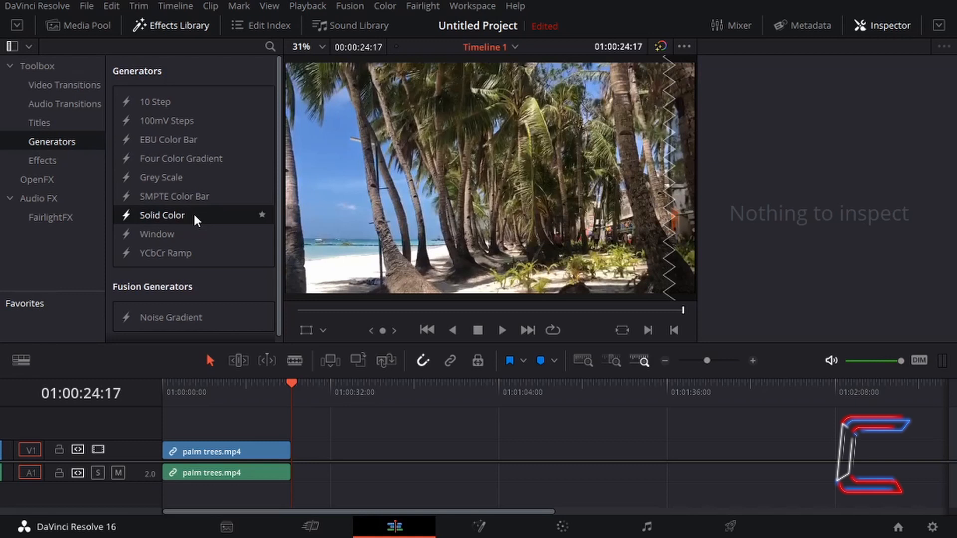
left_click_drag(194, 216, 165, 432)
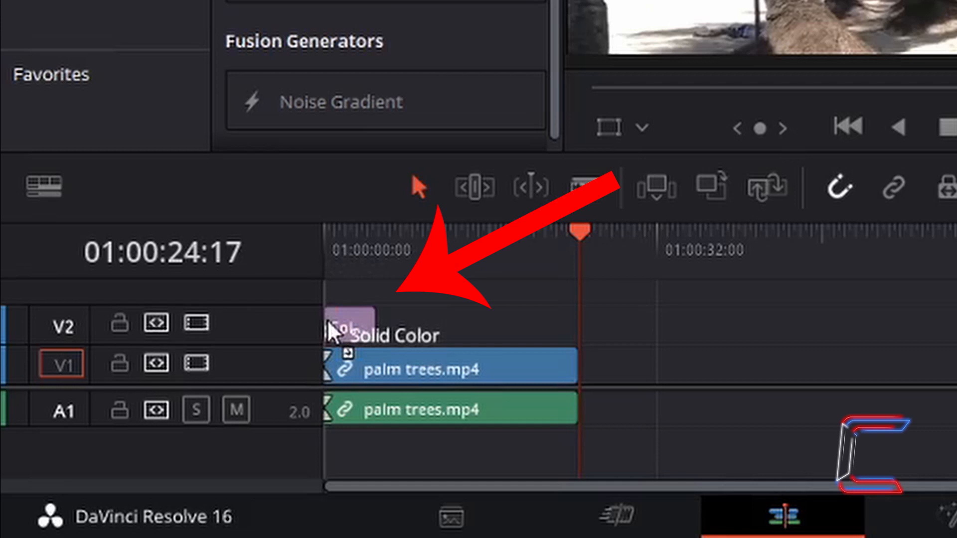
left_click_drag(328, 322, 328, 322)
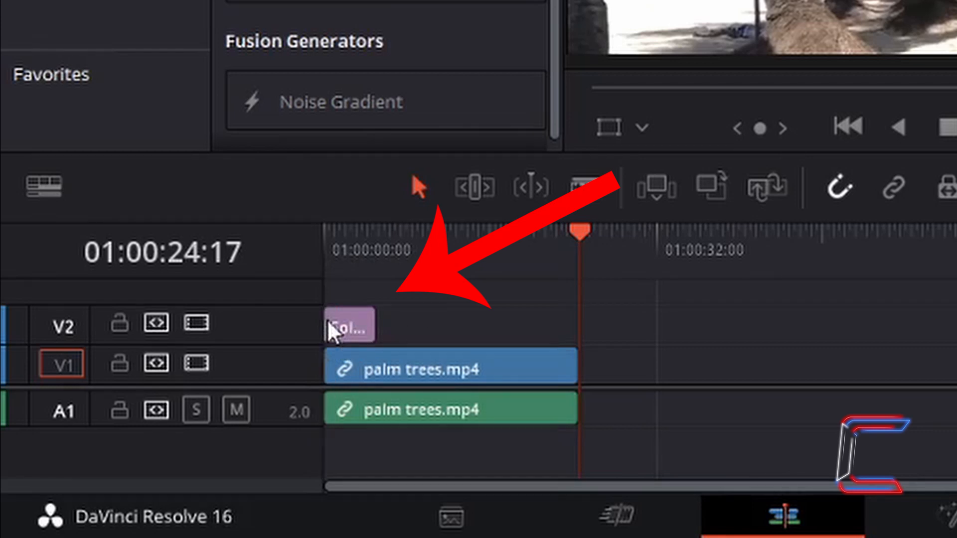
key("ctrl+equal")
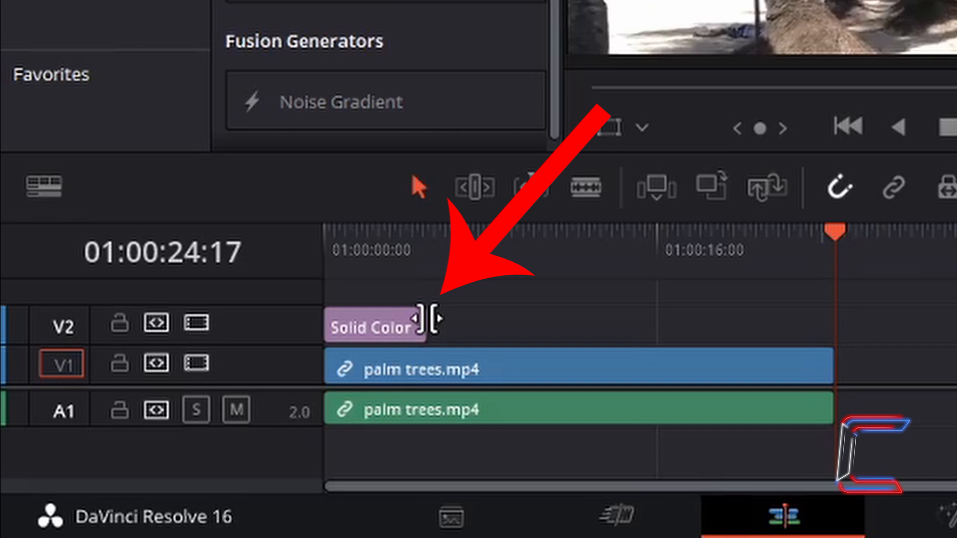
Step: Extend the Solid Color clip's end to match the palm trees clip and return the playhead to the start
left_click(429, 321)
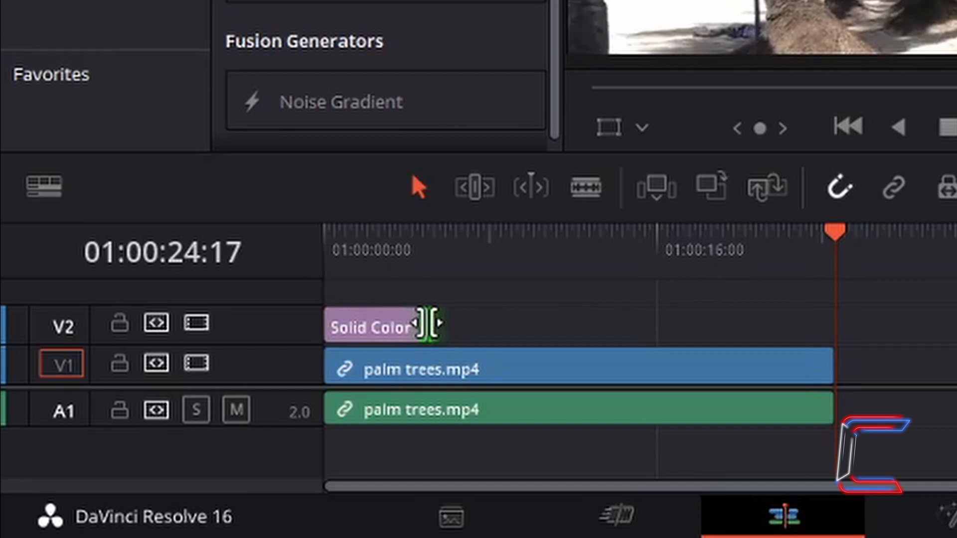
left_click_drag(430, 324, 817, 312)
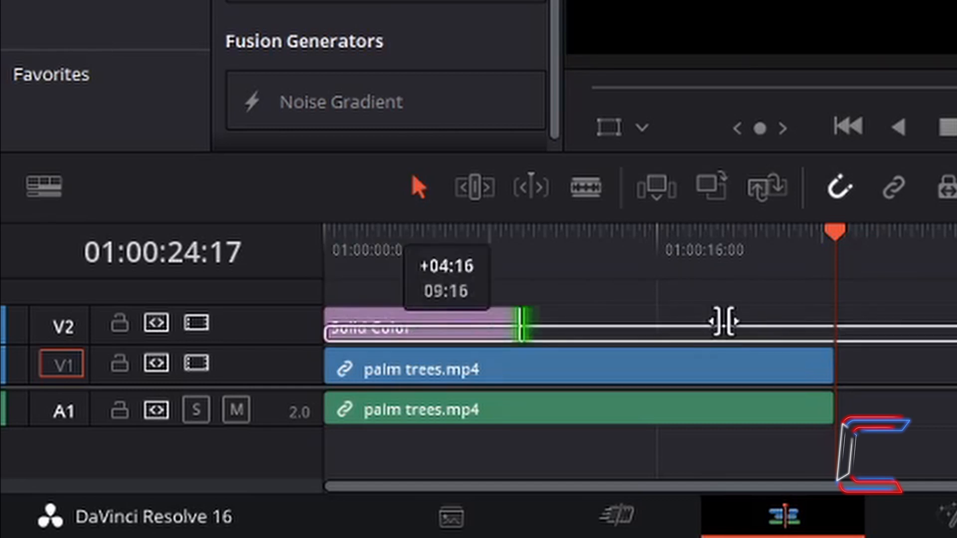
left_click_drag(818, 312, 835, 313)
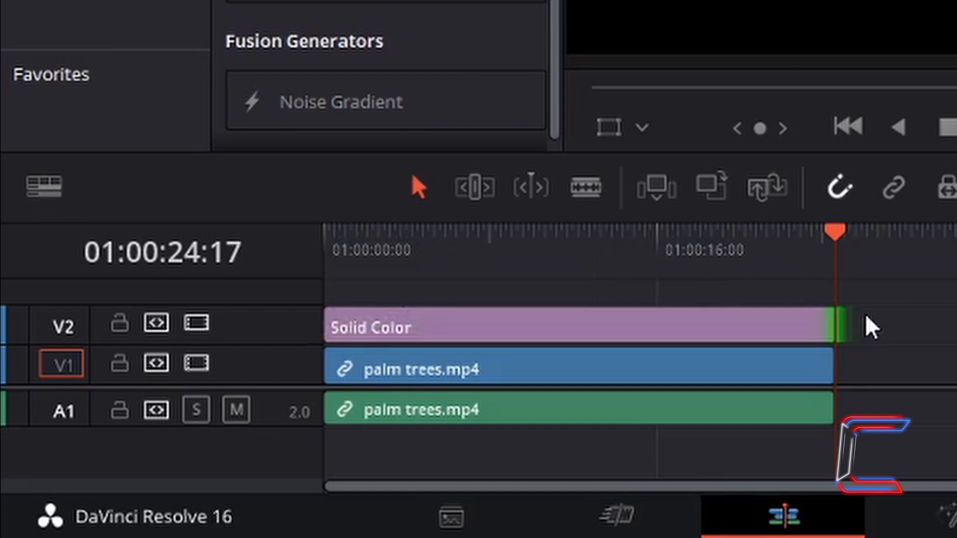
left_click(934, 292)
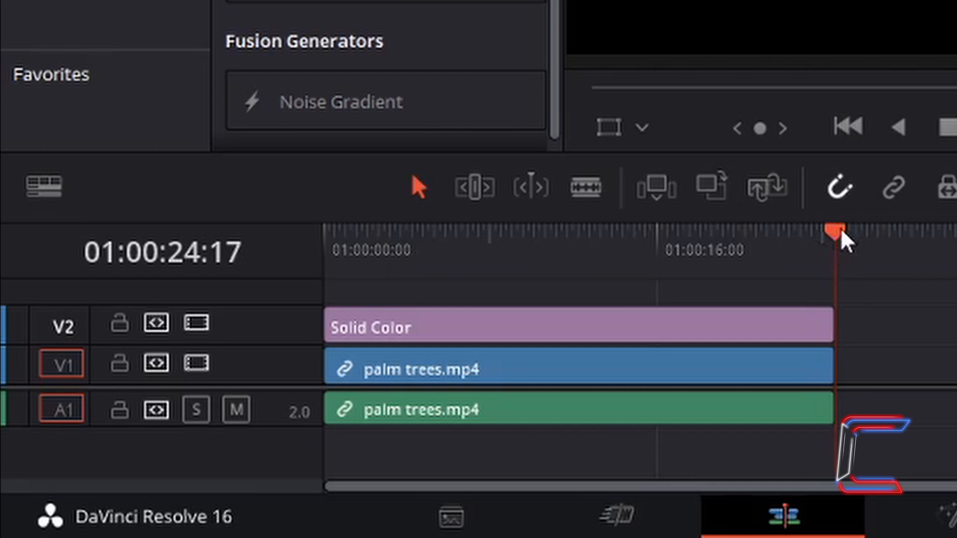
left_click_drag(841, 238, 324, 238)
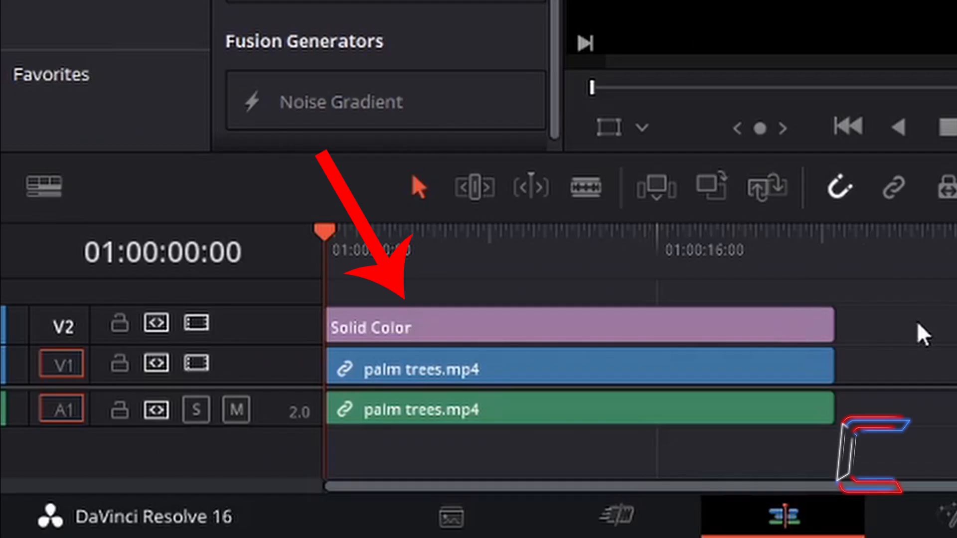
Step: Colour the Solid Color clip magenta #b60ca5 via the Inspector's Color swatch
left_click(792, 329)
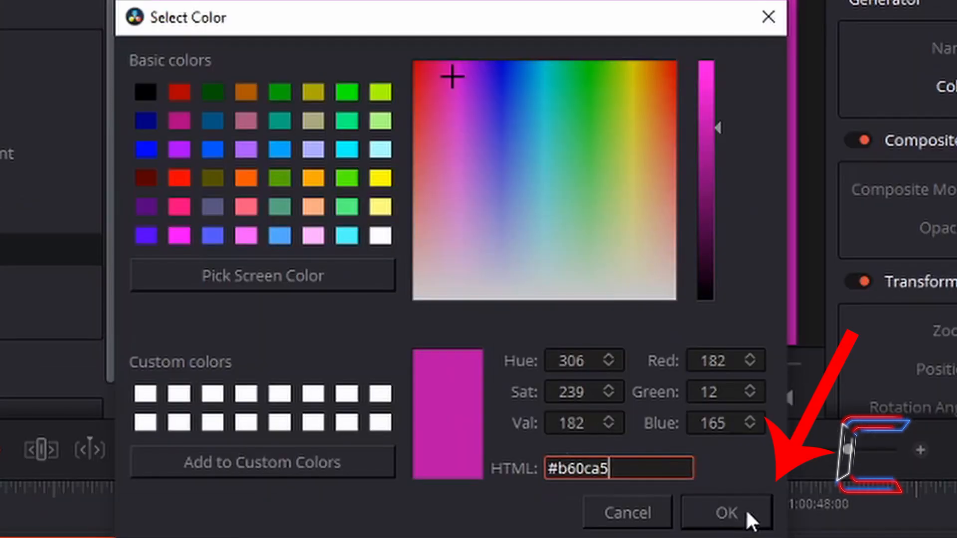
left_click(746, 509)
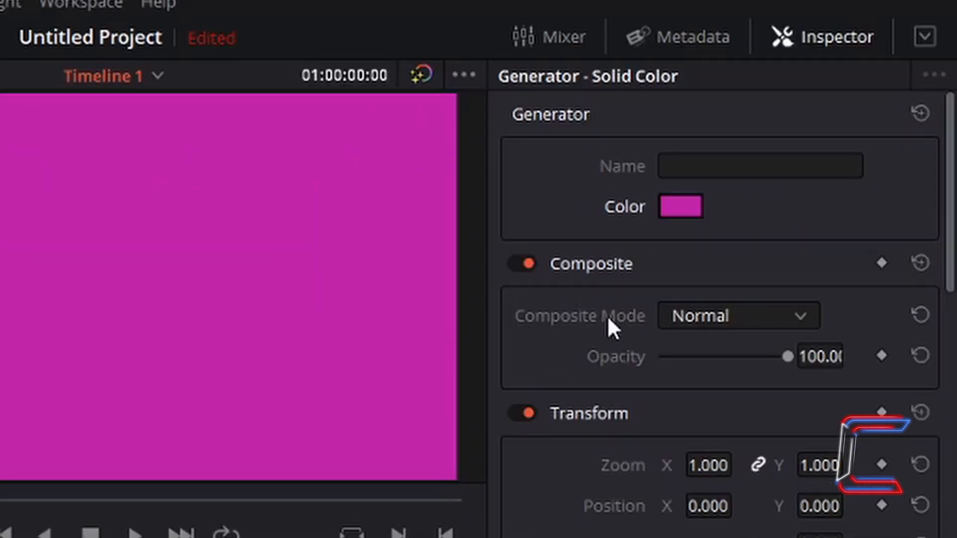
Step: Choose Overlay as the Solid Color clip's Composite Mode so it tints the footage magenta
left_click(761, 315)
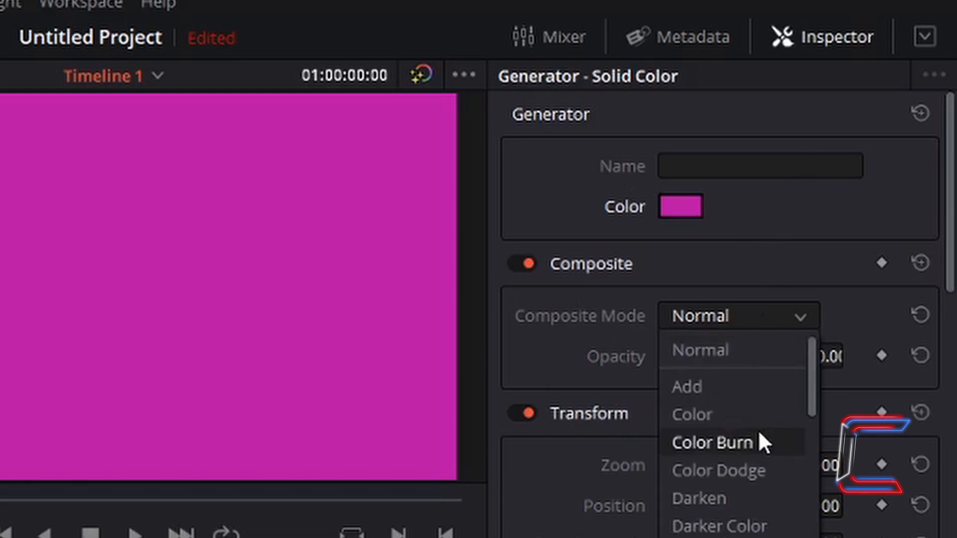
scroll(758, 430, "down", 2)
scroll(758, 430, "down", 5)
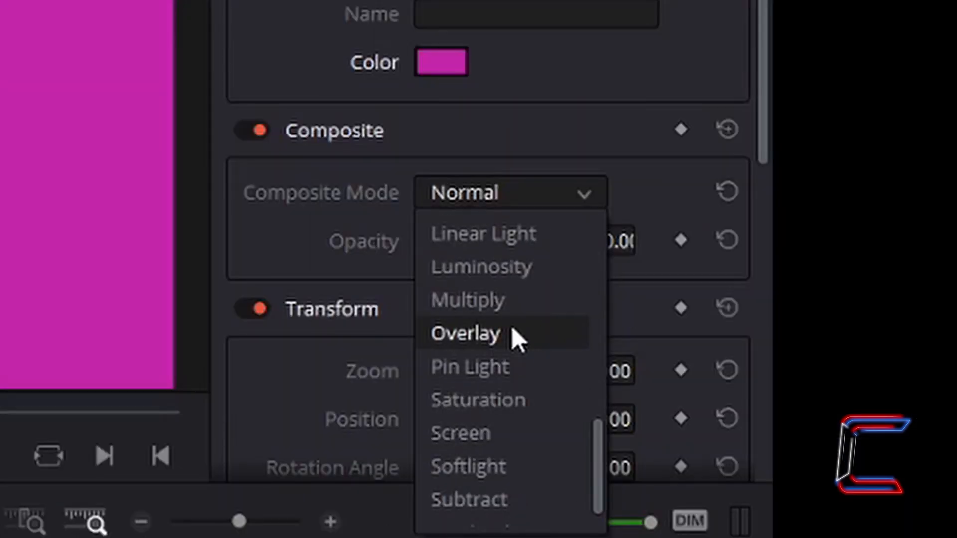
left_click(512, 337)
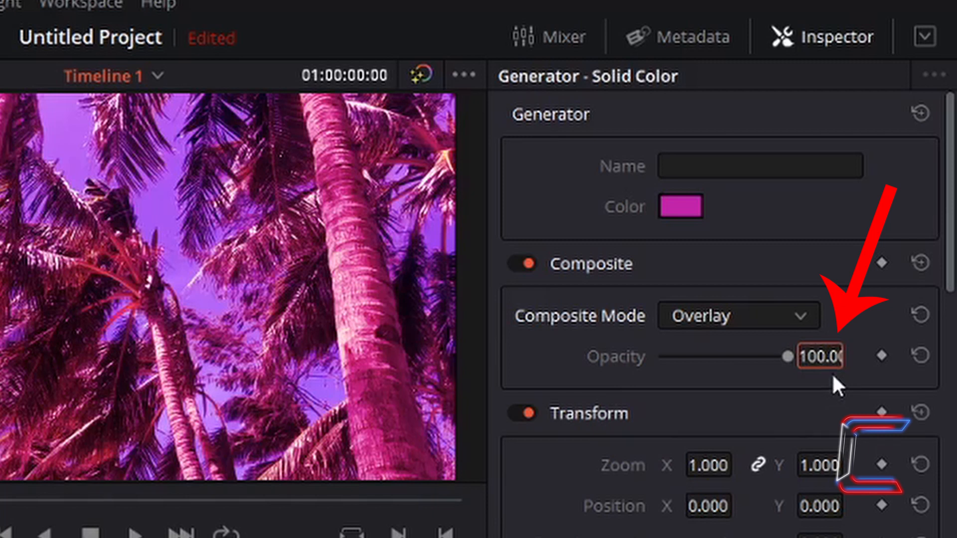
Step: Set the magenta overlay's Opacity to 75 in the Inspector
double_click(830, 359)
type("75")
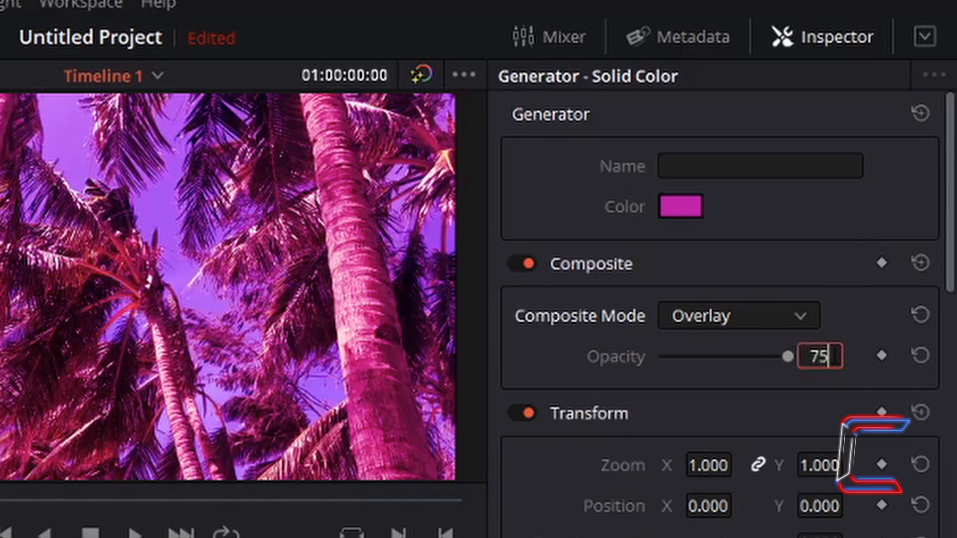
key("Return")
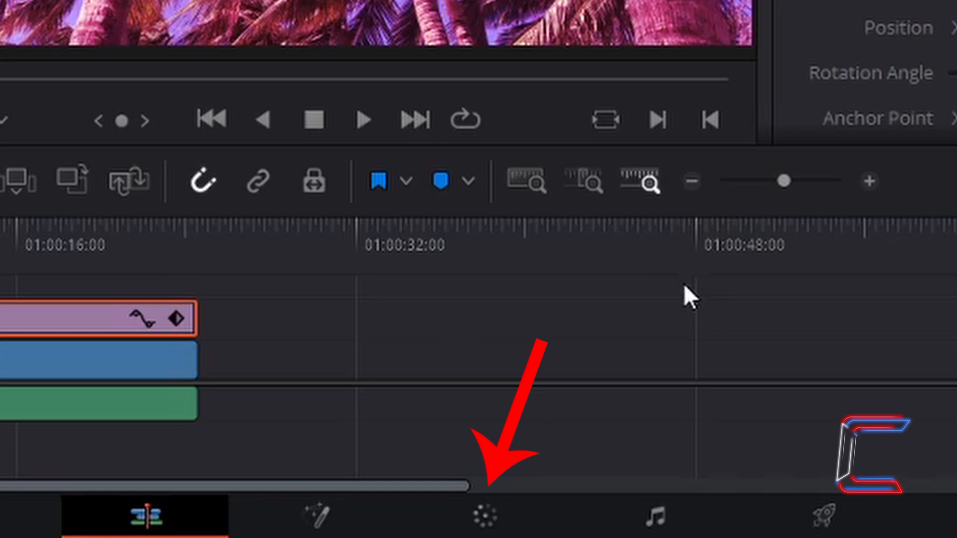
Step: On the Color page, begin editing the RGB Mixer's Green Output green value
left_click(512, 516)
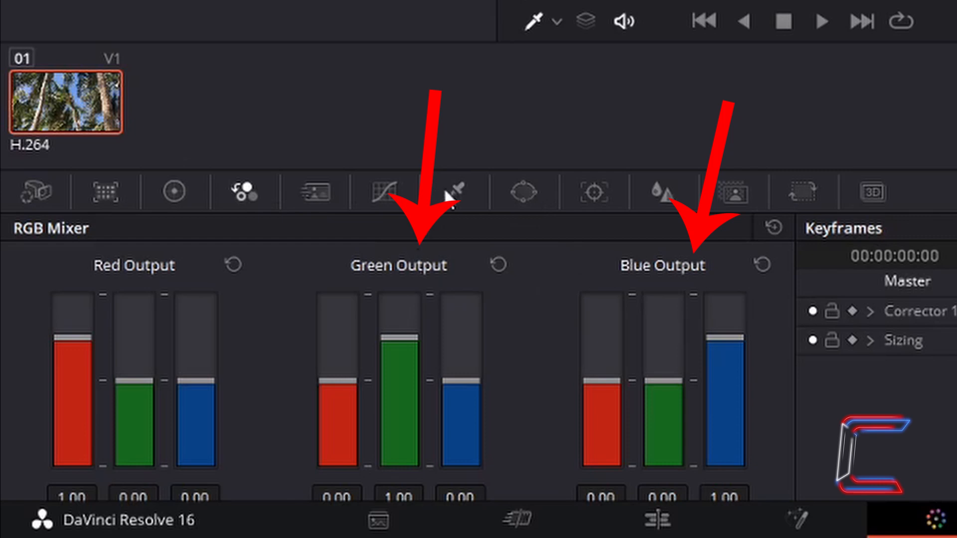
left_click(399, 498)
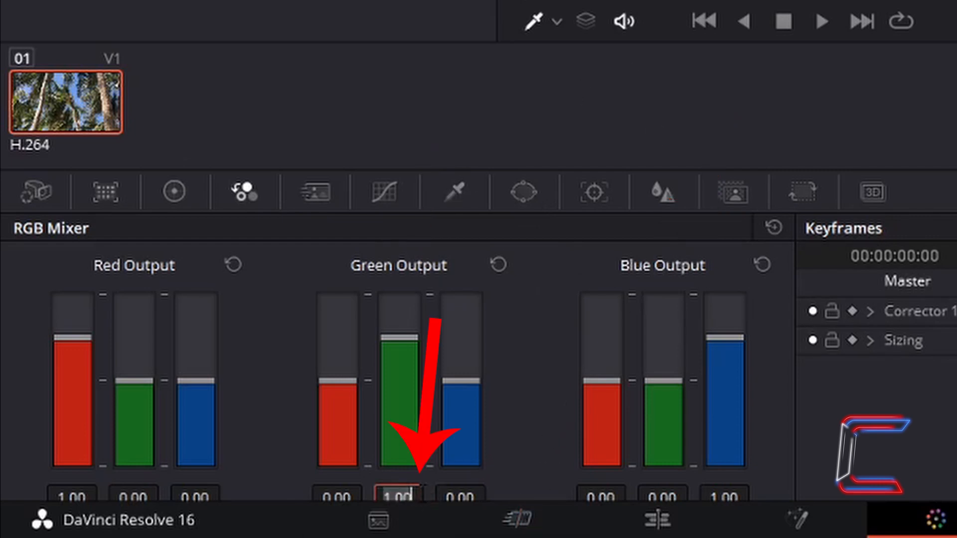